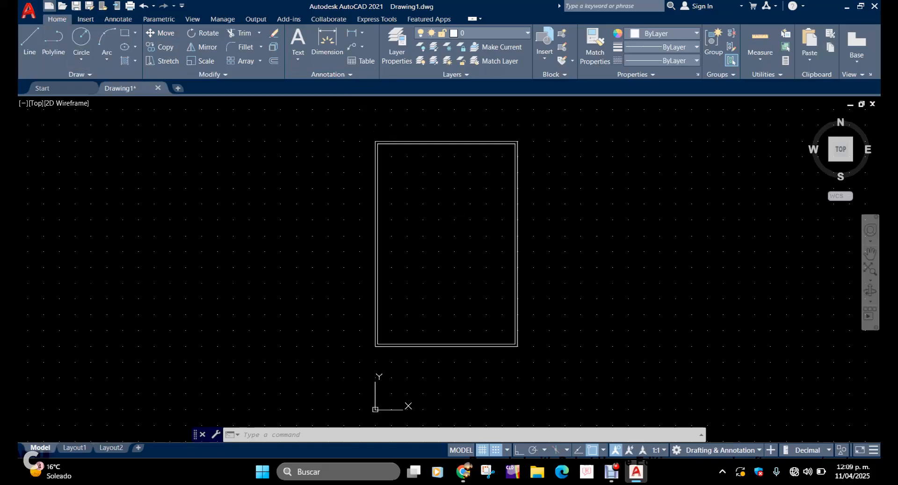
Create a new drawing from the acadiso.dwt template and set its angle precision to 0.00 in the drawing units
click(48, 5)
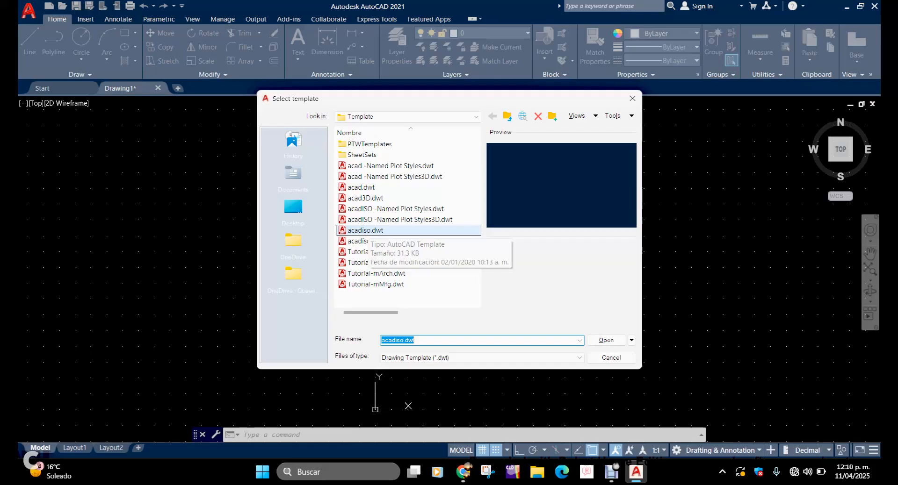
double_click(368, 231)
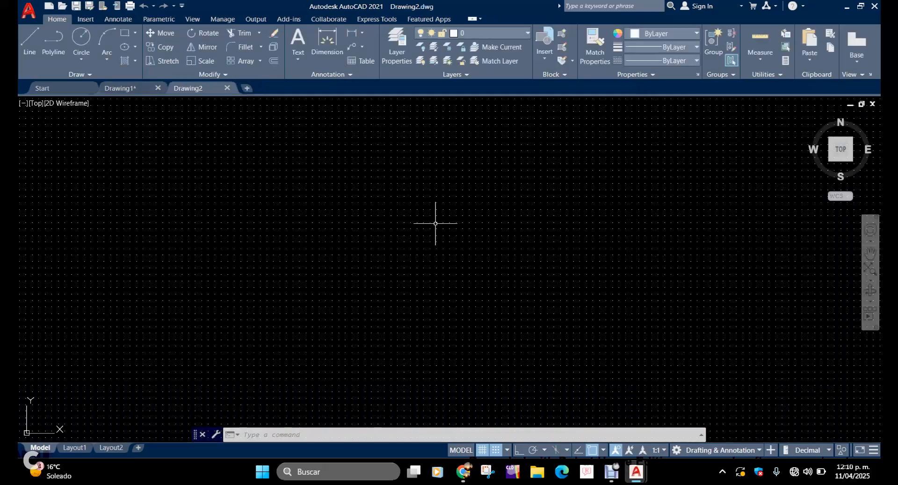
click(390, 435)
text(uni)
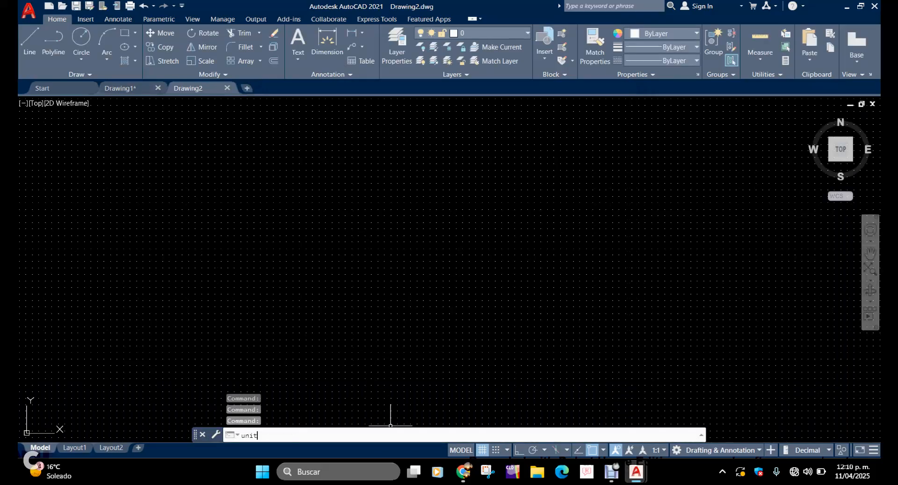
text(t)
key(Return)
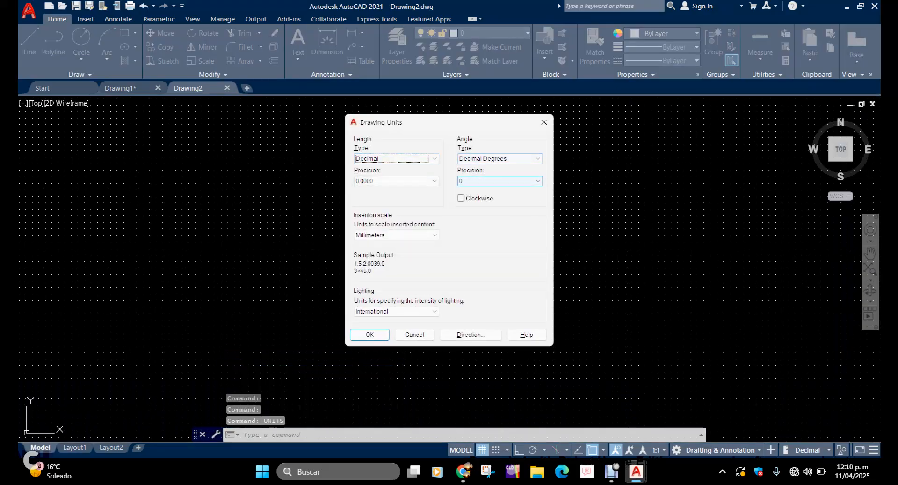
click(500, 181)
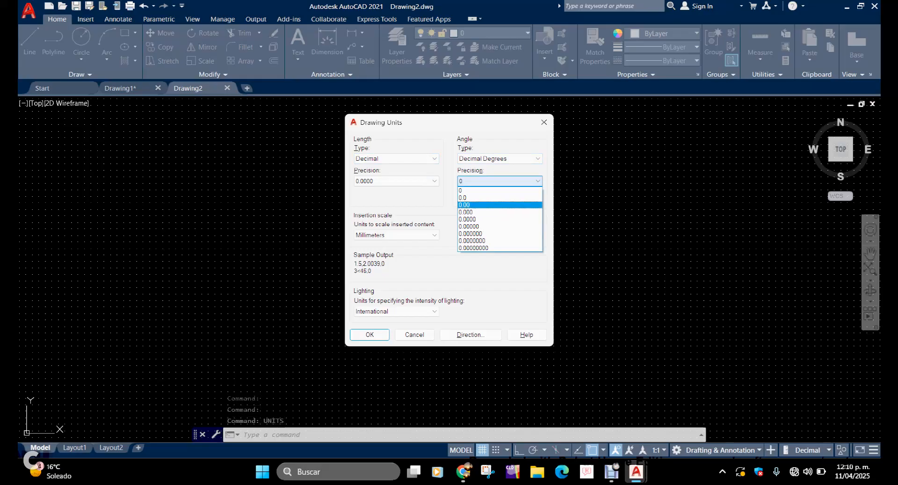
key(Return)
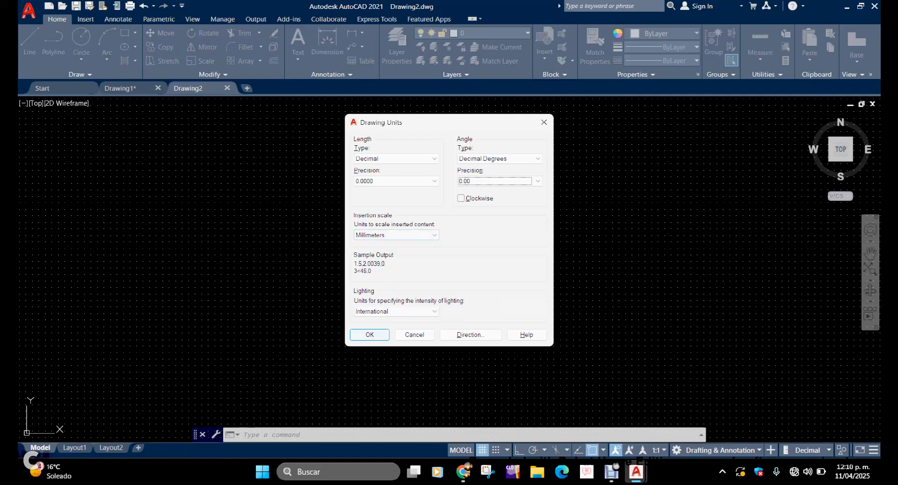
click(370, 335)
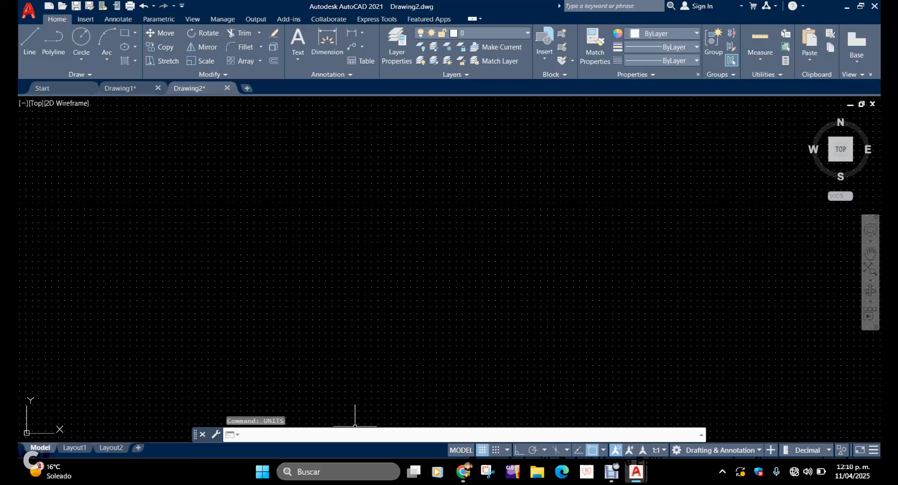
Set the snap spacing to 1000 units
text(snap)
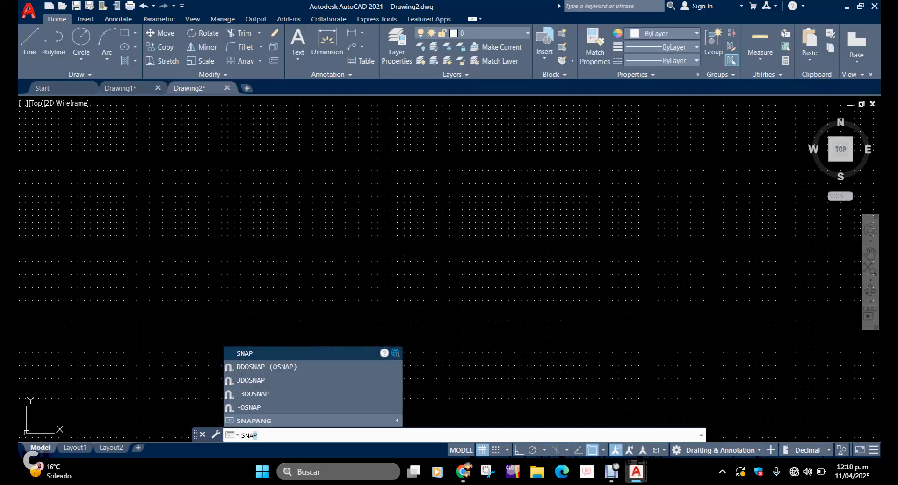
key(Return)
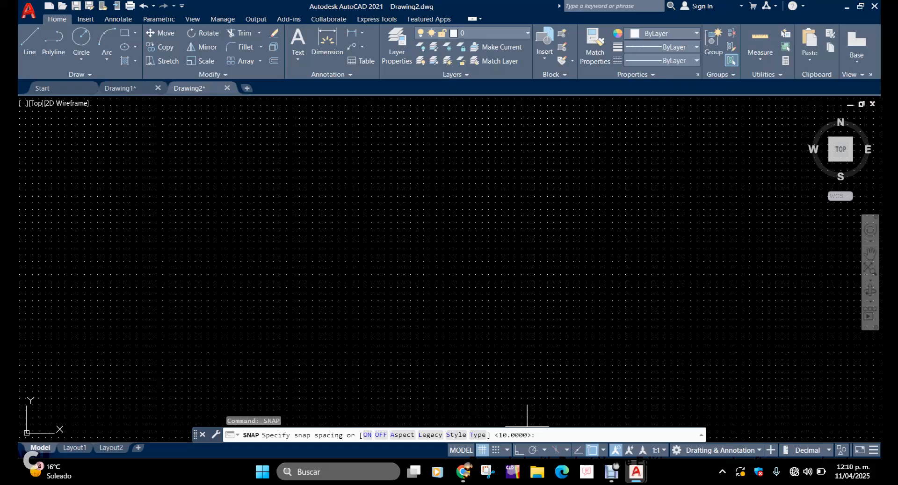
text(1000)
key(Return)
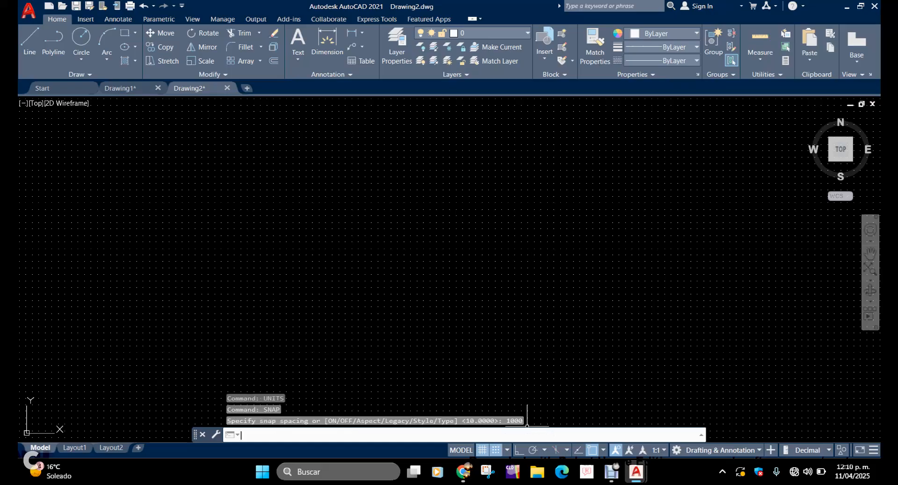
Set the grid spacing to 1000 units
text(GRID)
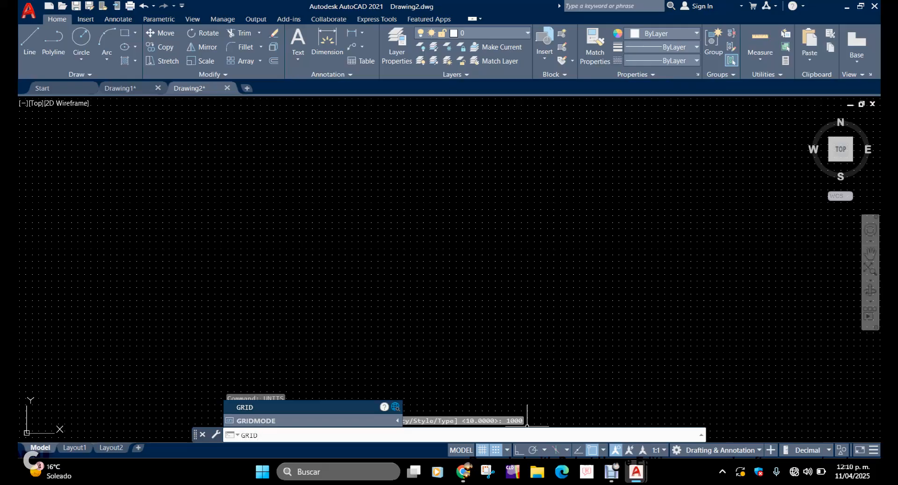
key(Return)
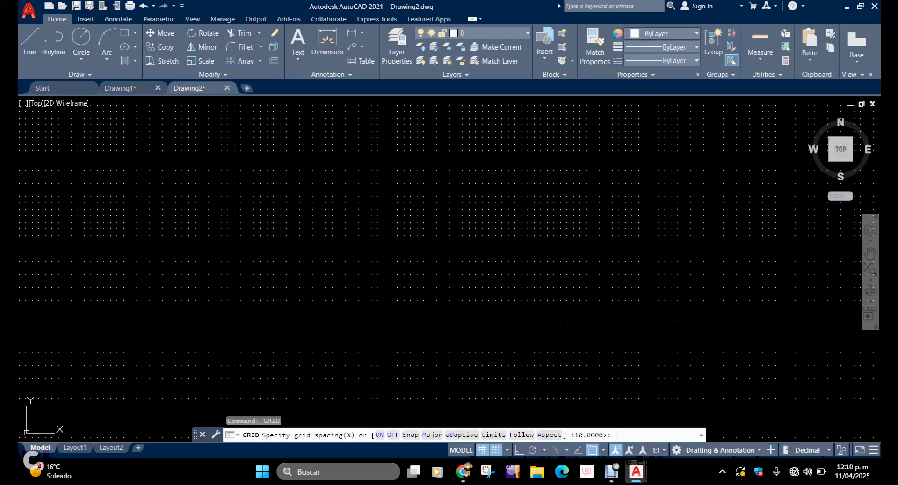
text(1000)
key(Return)
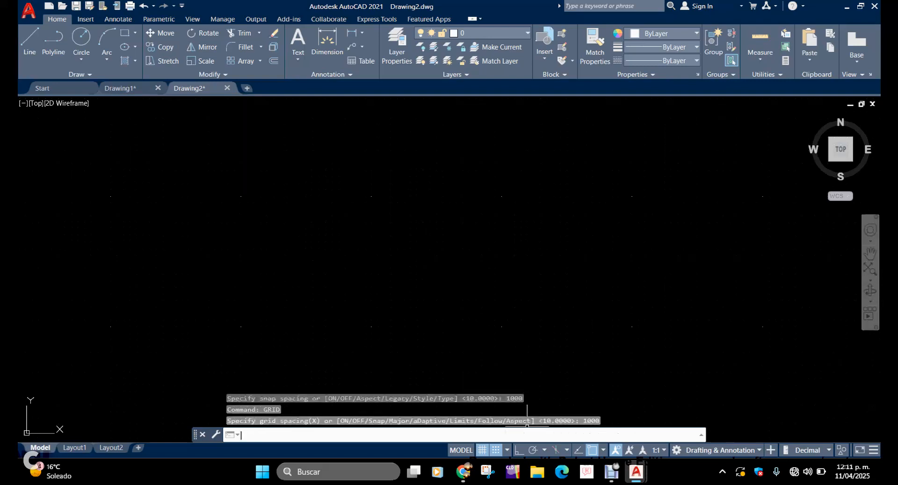
scroll(455, 282, down, 3)
scroll(455, 282, down, 4)
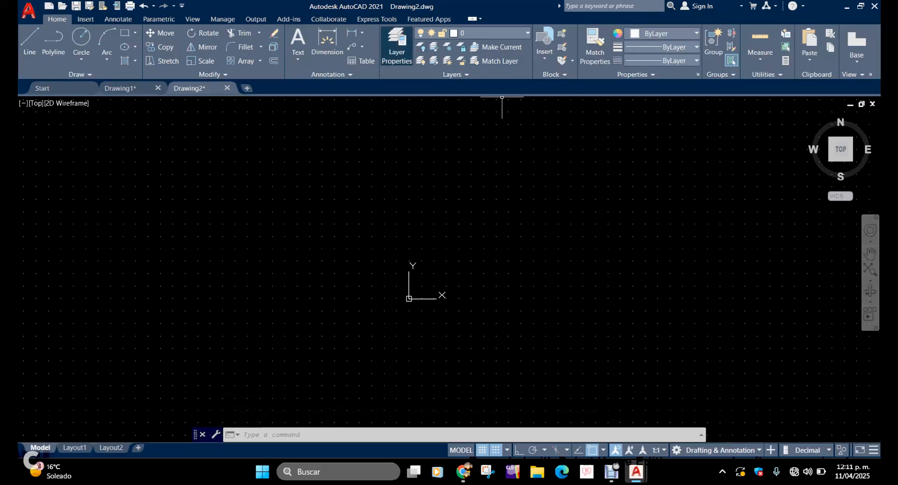
Create three new layers named walls, doors and windows
click(397, 47)
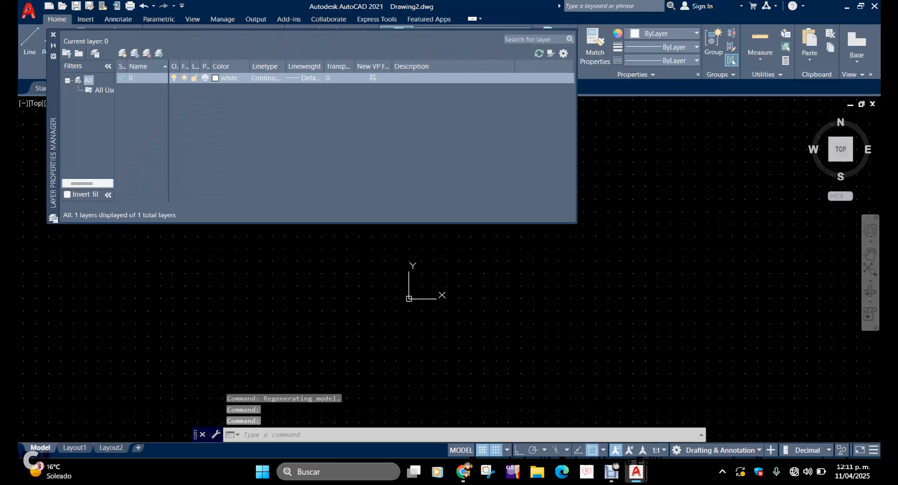
click(123, 53)
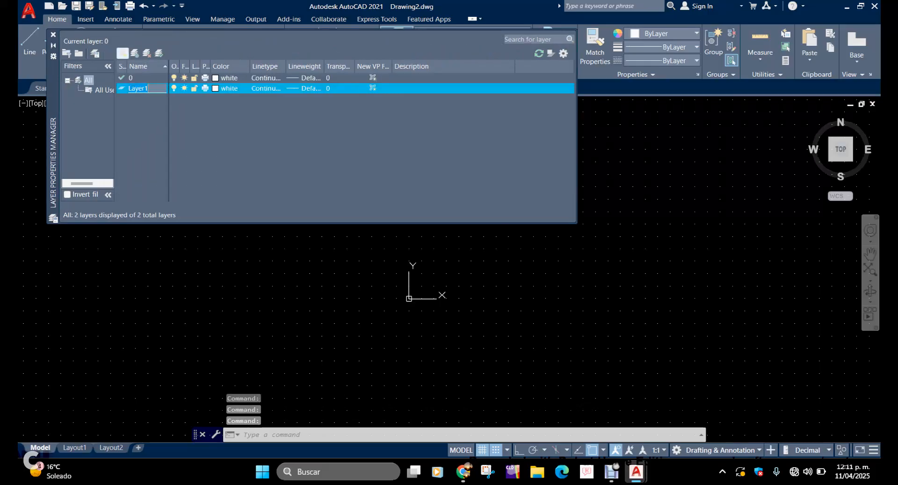
text(walls)
key(Return)
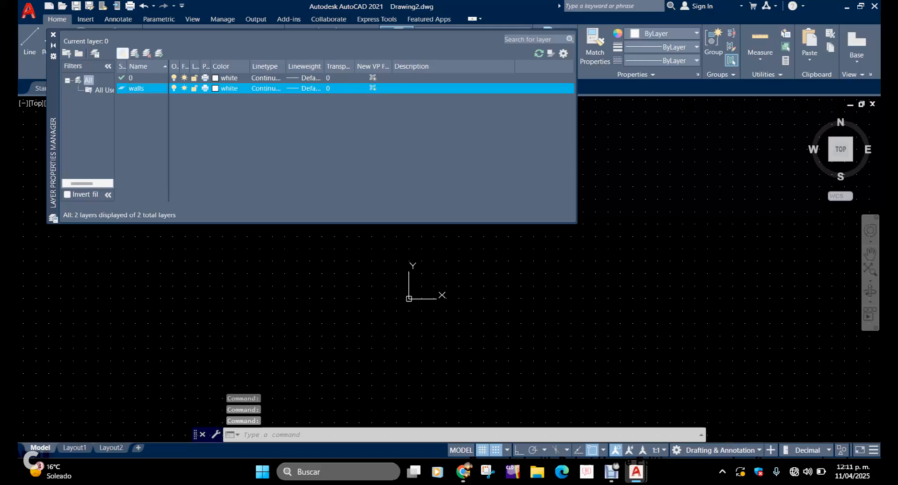
key(Return)
text(doors)
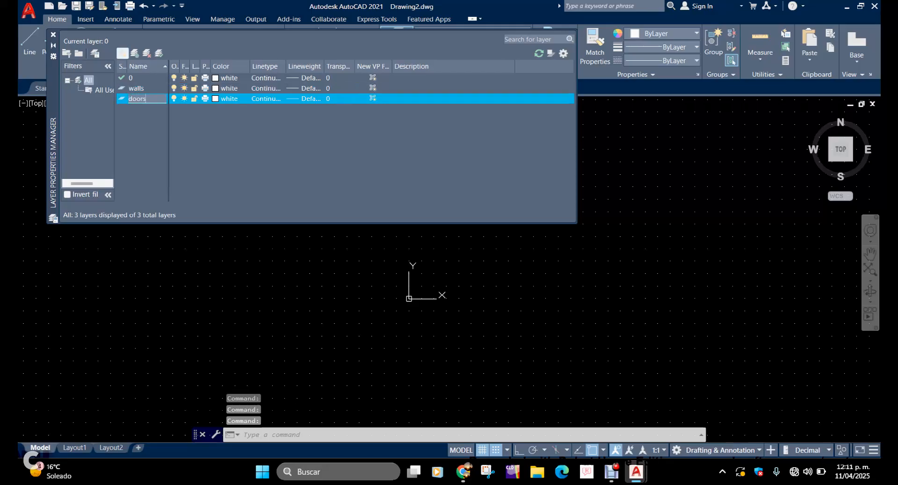
key(Return)
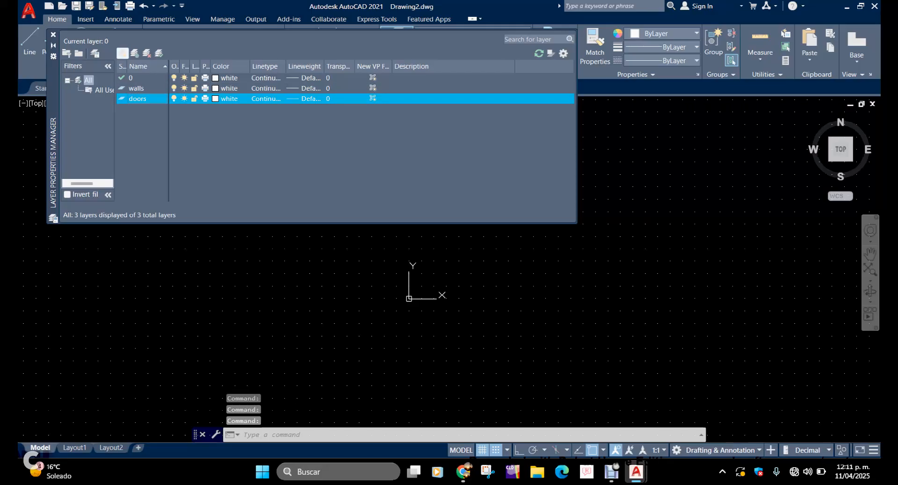
key(alt+n)
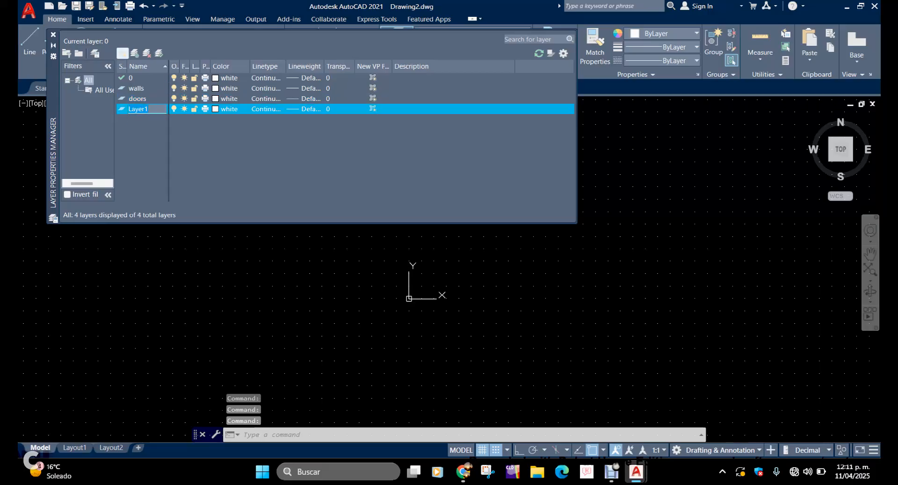
text(windows)
Assign index color 130 to the walls layer, 30 to the doors layer and 80 to the windows layer
click(217, 89)
click(217, 88)
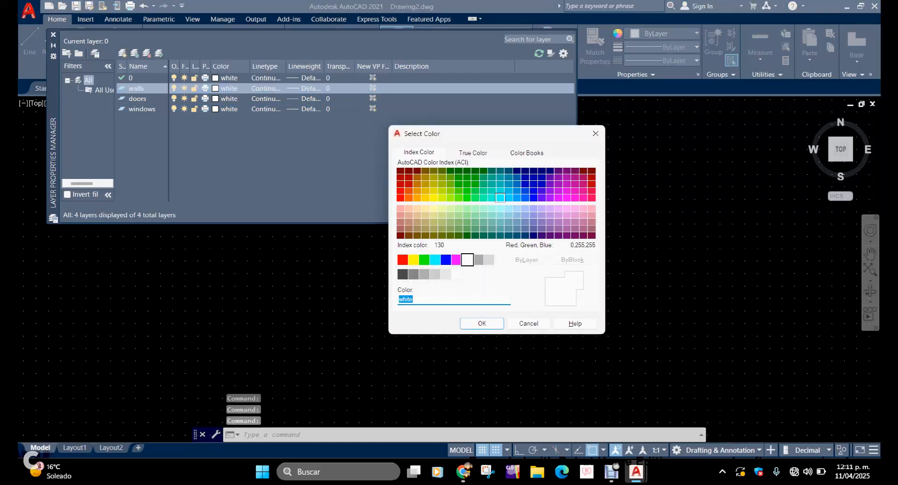
double_click(500, 198)
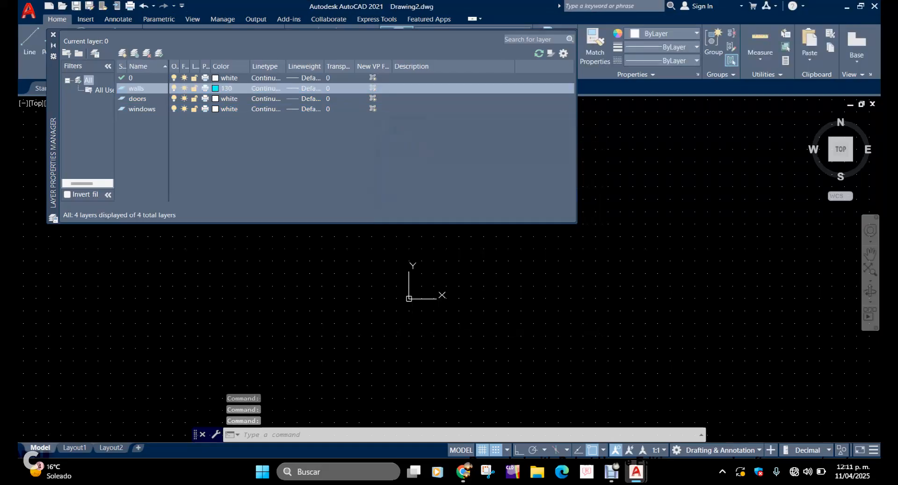
click(217, 98)
click(217, 99)
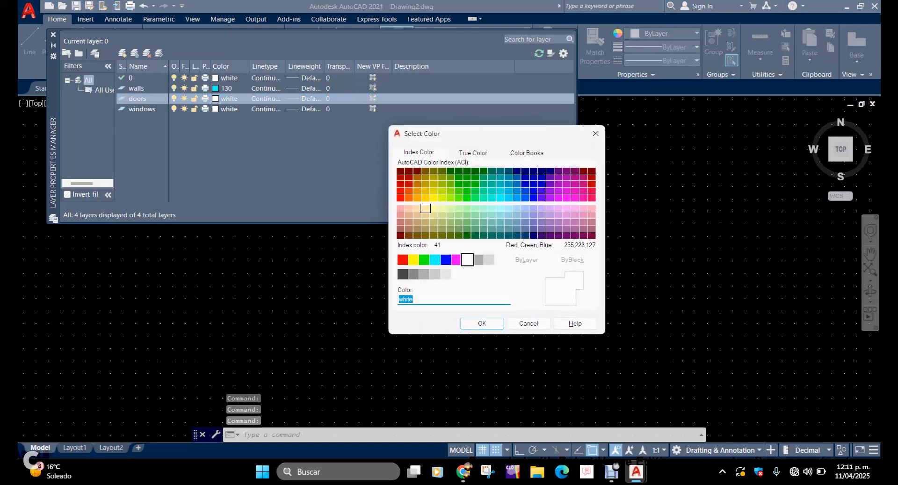
double_click(417, 198)
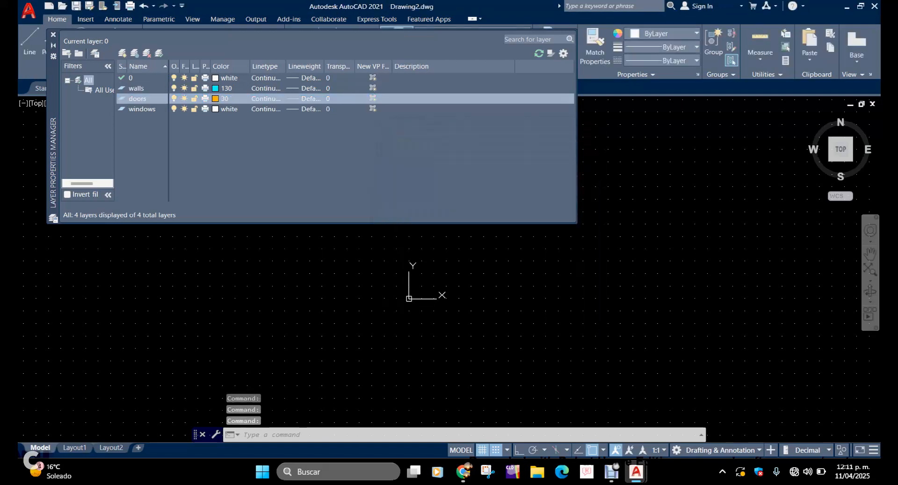
click(217, 109)
click(217, 109)
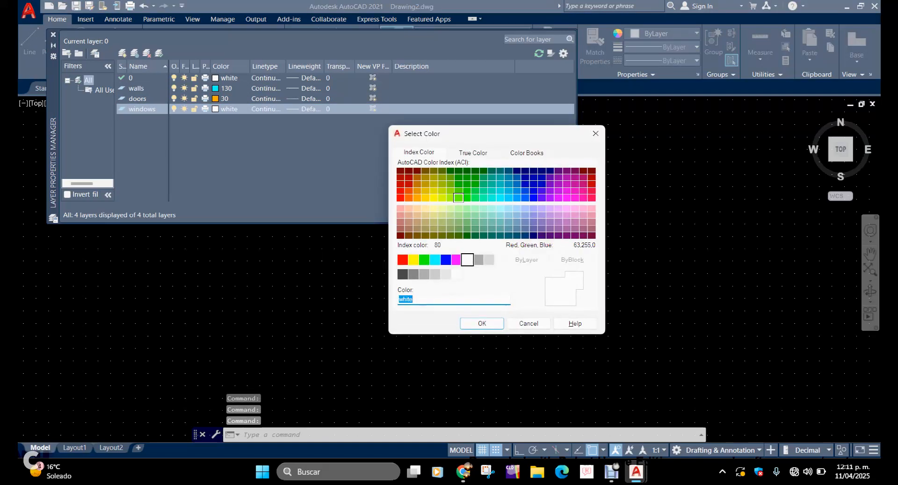
double_click(458, 198)
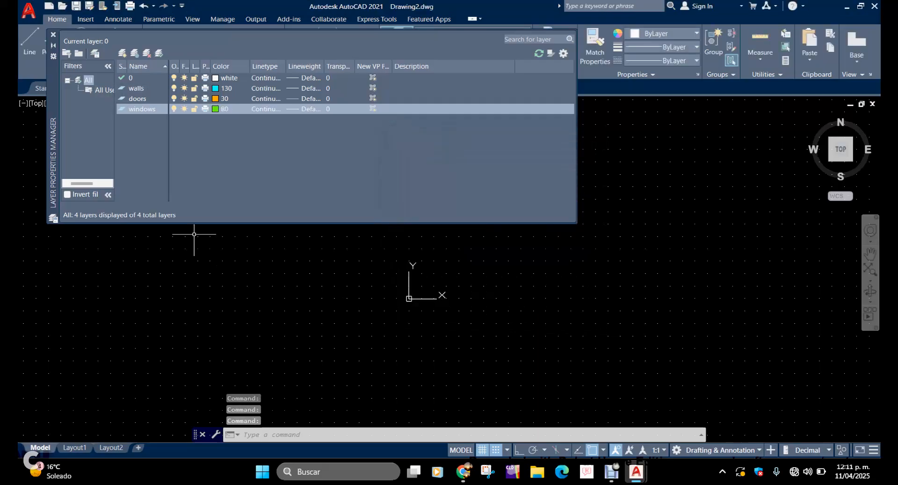
click(53, 34)
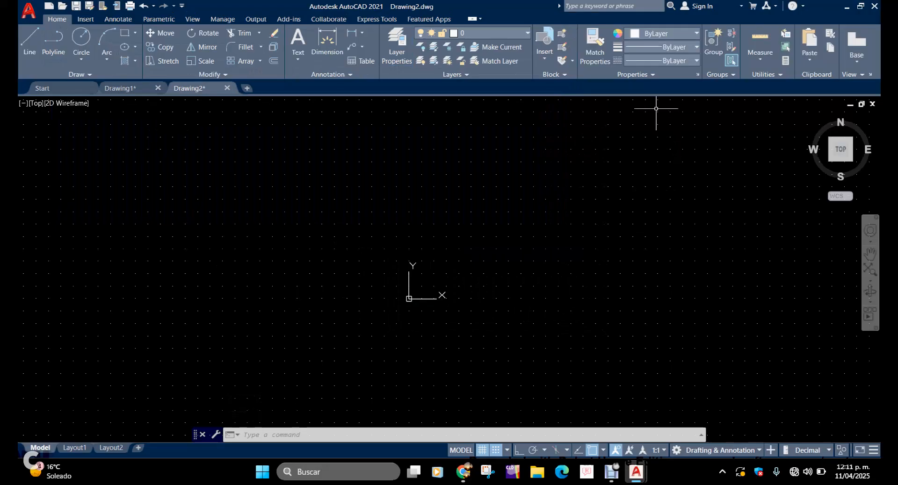
Set the model space limits from lower left corner 0,0 to upper right corner 13000,13000
click(354, 434)
text(lim)
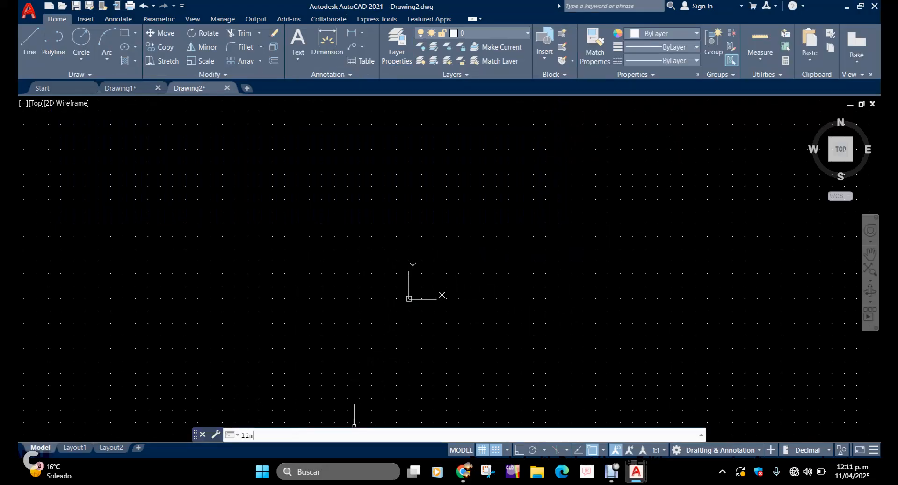
text(t)
key(BackSpace)
text(is)
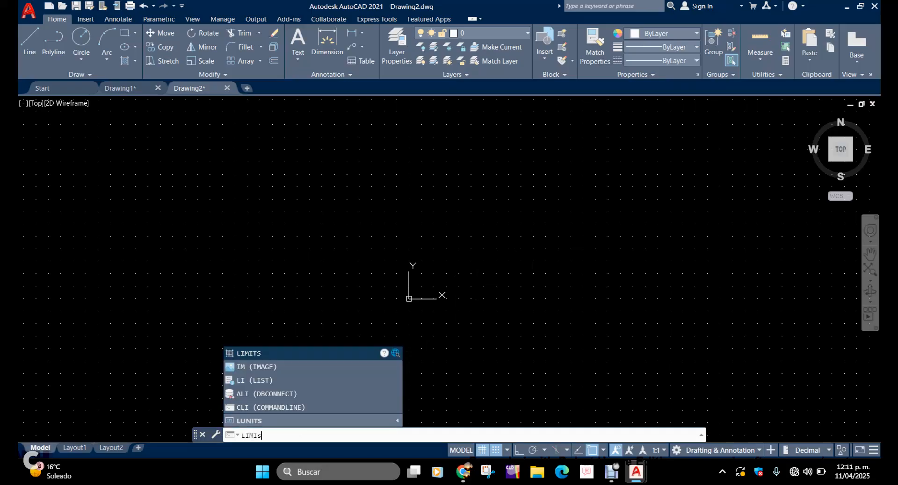
key(BackSpace)
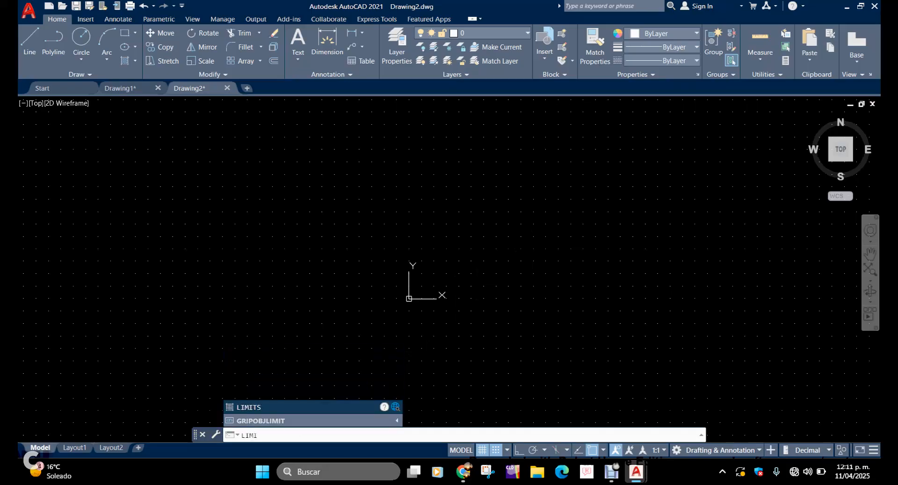
text(y)
key(BackSpace)
text(ts)
key(Return)
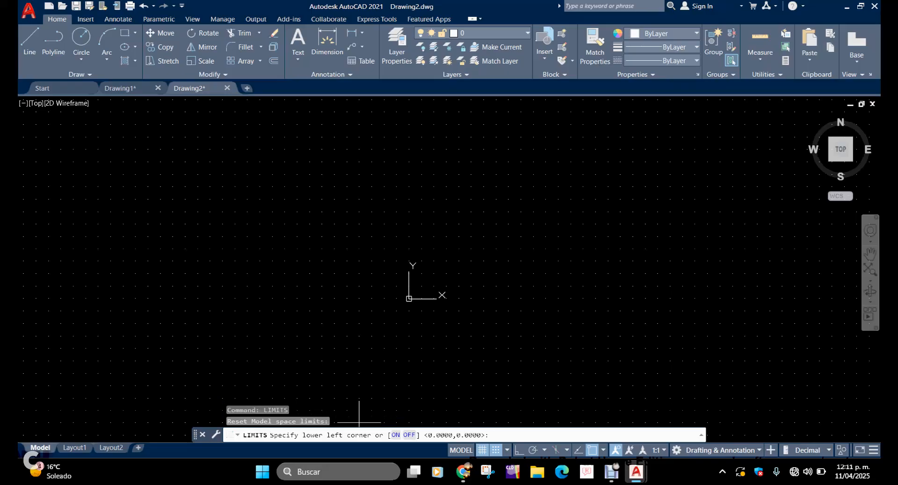
text(0,0)
key(Return)
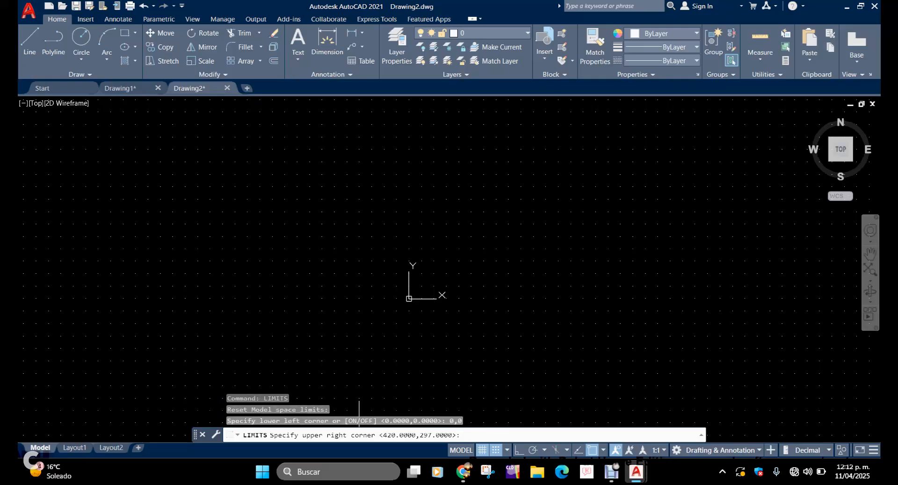
text(13000,13000)
key(Return)
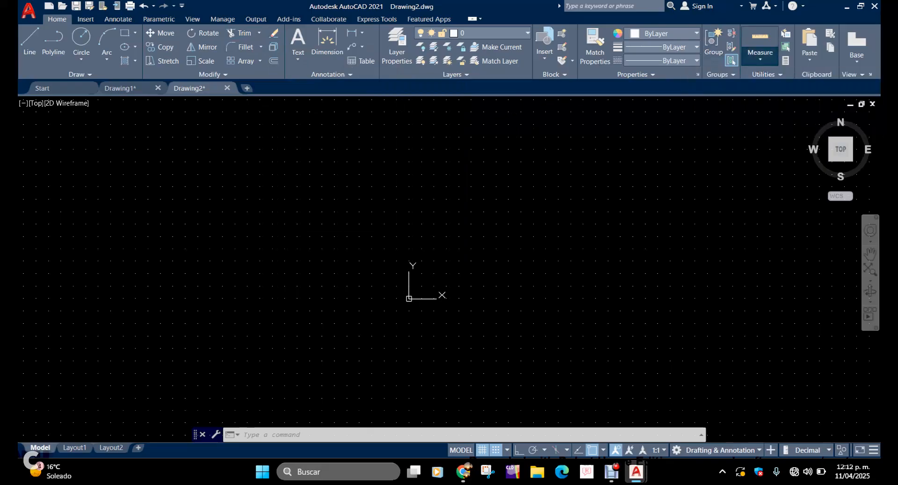
Draw a closed rectangular outline with the Line tool, 9000 units wide and 13000 units high, starting at its lower left corner
click(760, 54)
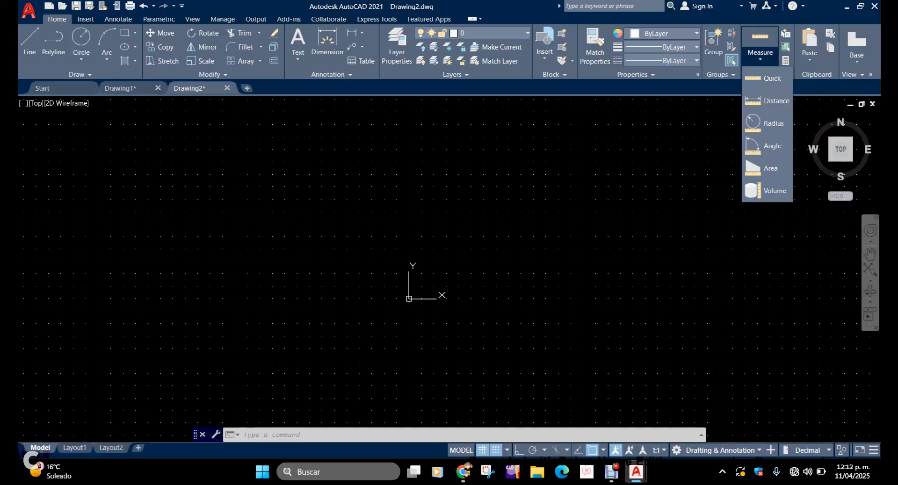
click(29, 42)
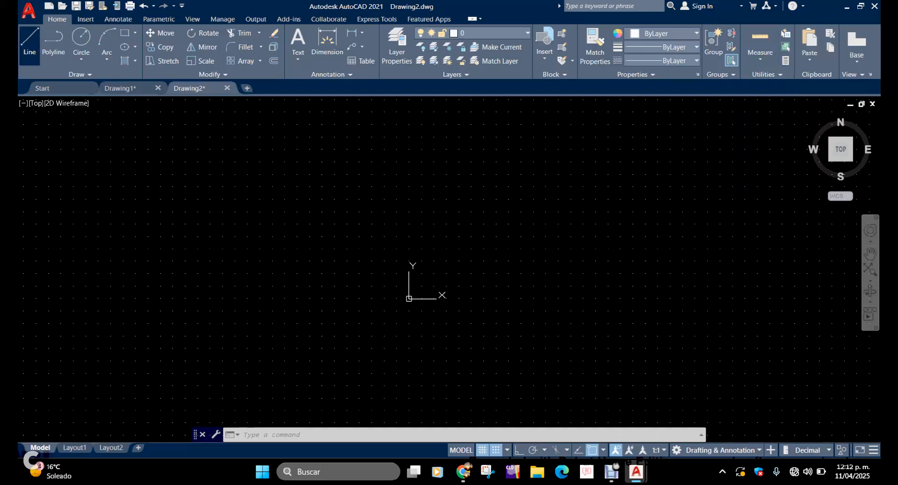
click(459, 261)
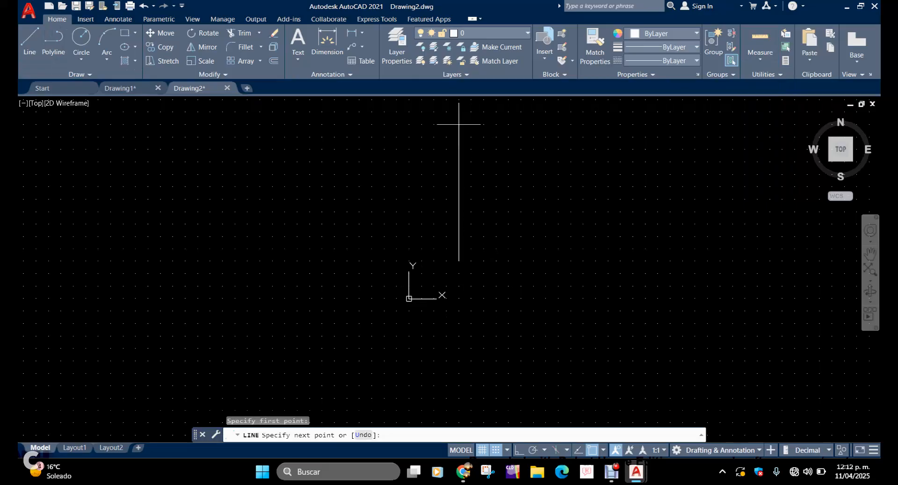
text(13000)
key(Return)
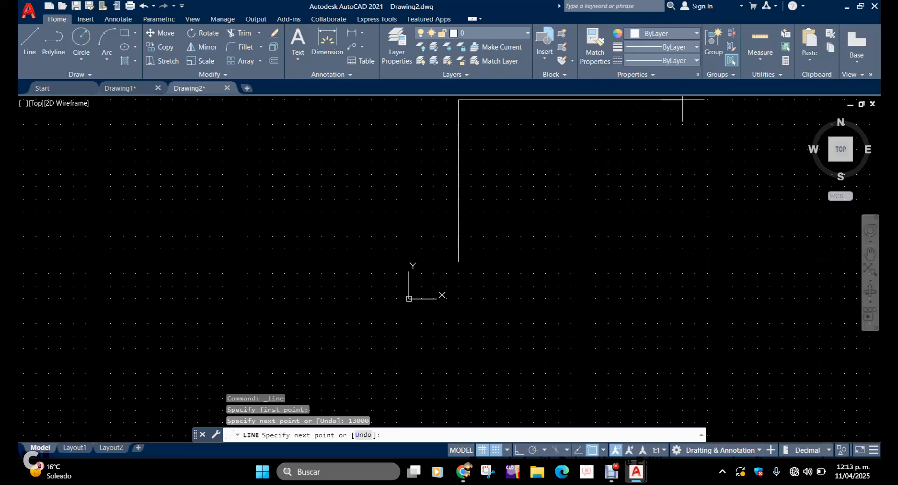
text(9000)
key(Return)
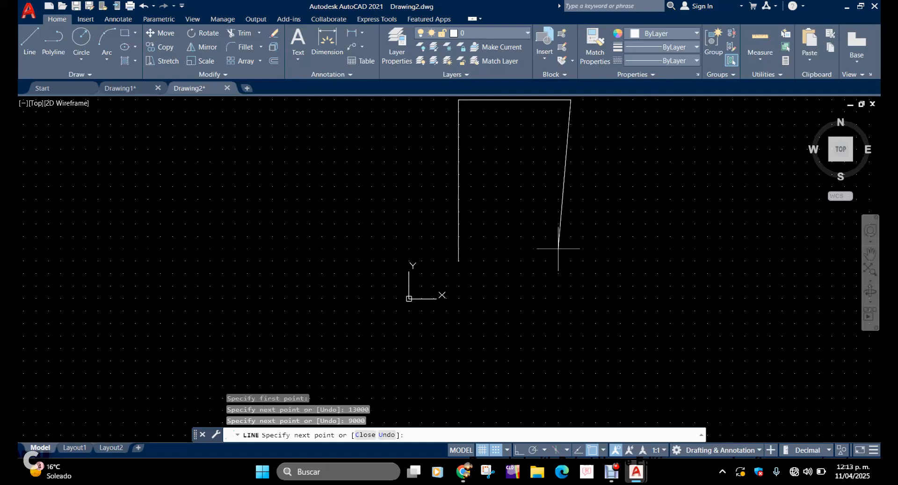
text(13000)
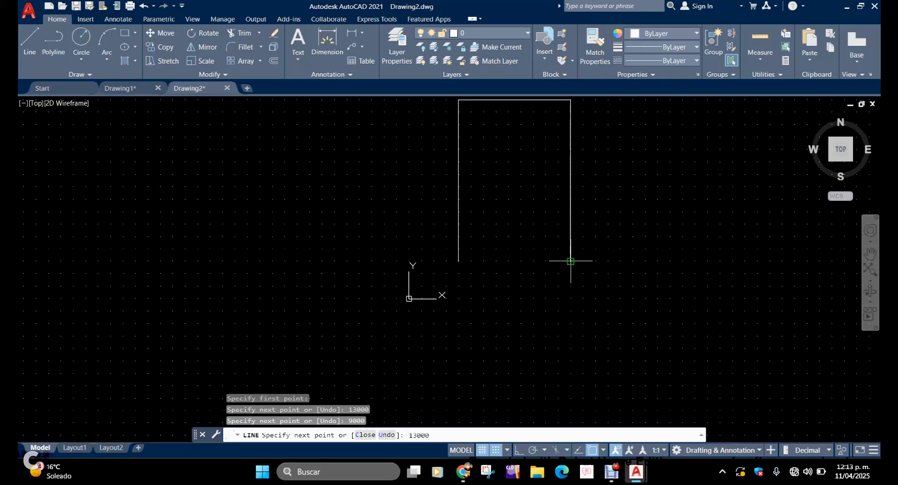
key(Return)
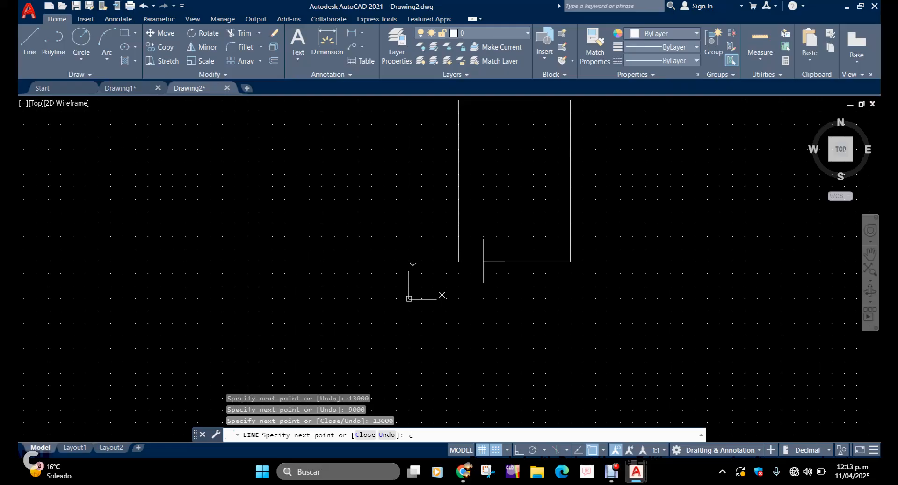
key(Return)
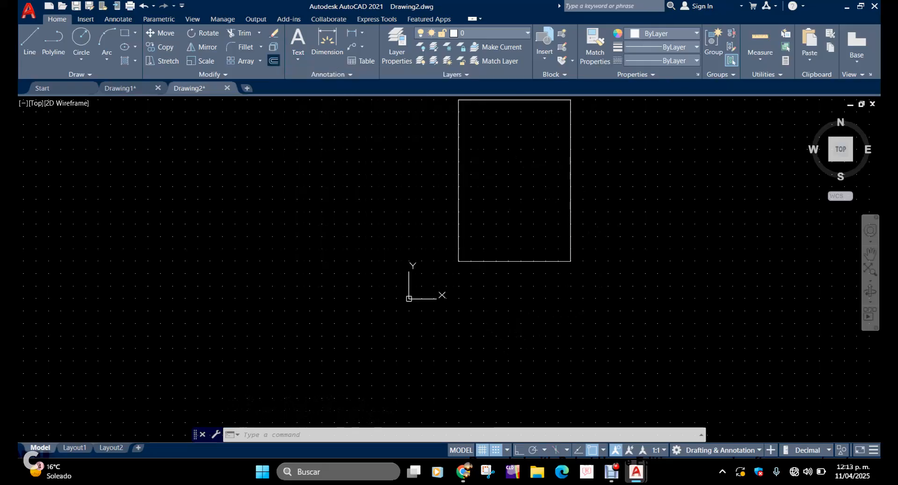
Offset all four sides of the rectangle inward by 150 units to form the wall thickness
click(273, 61)
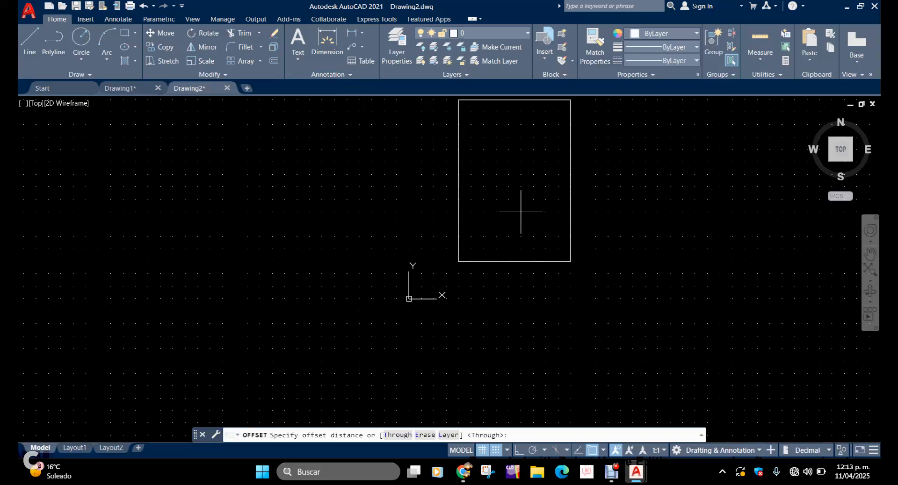
text(150)
key(Return)
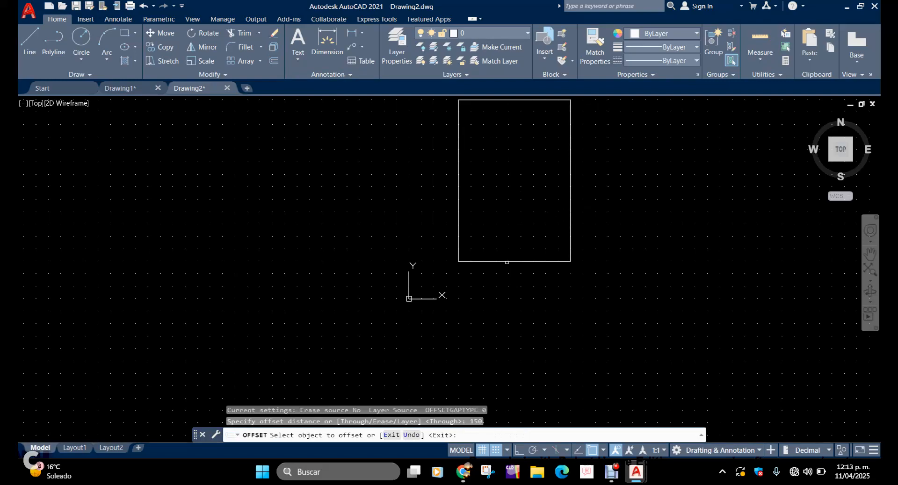
click(507, 262)
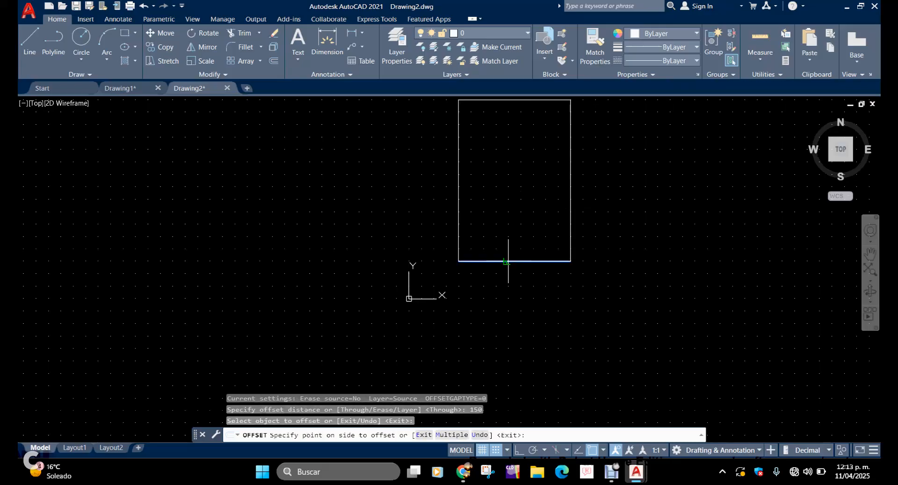
click(505, 210)
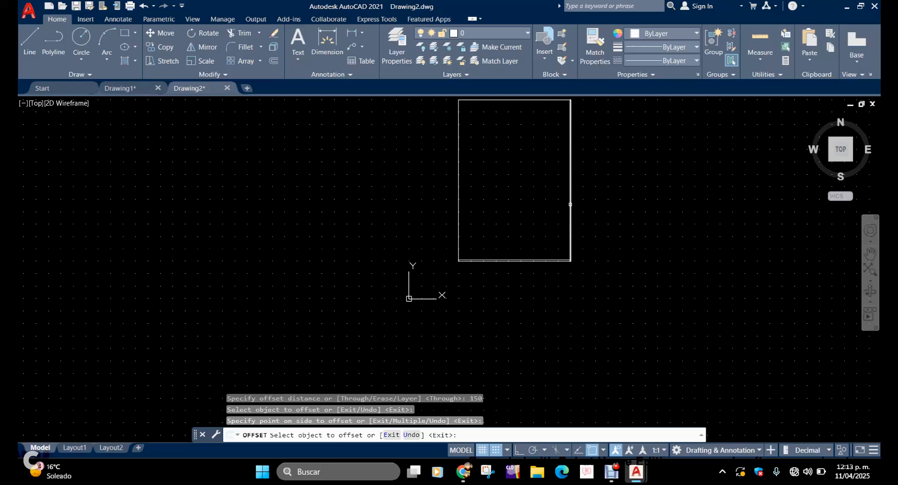
click(570, 204)
click(544, 204)
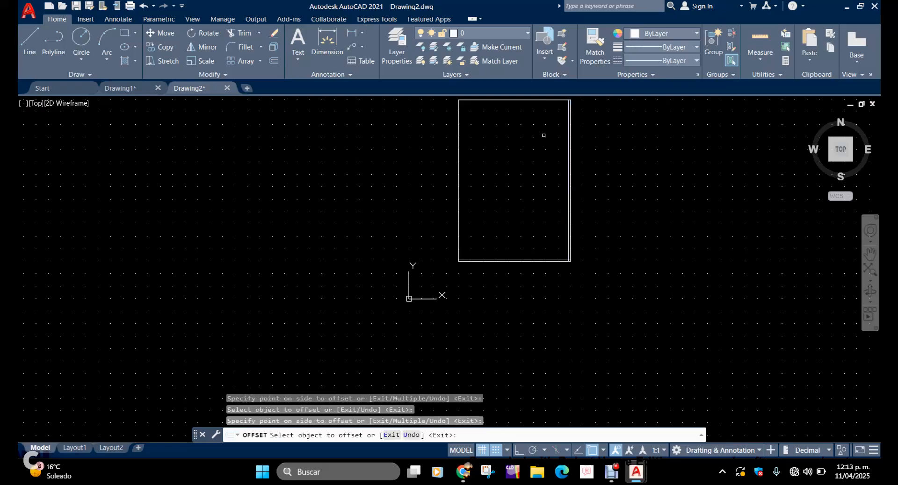
click(520, 100)
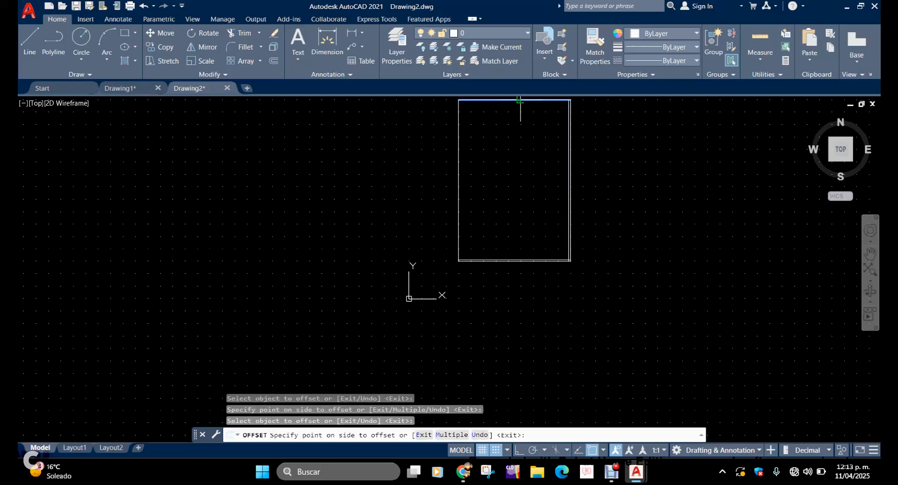
click(523, 118)
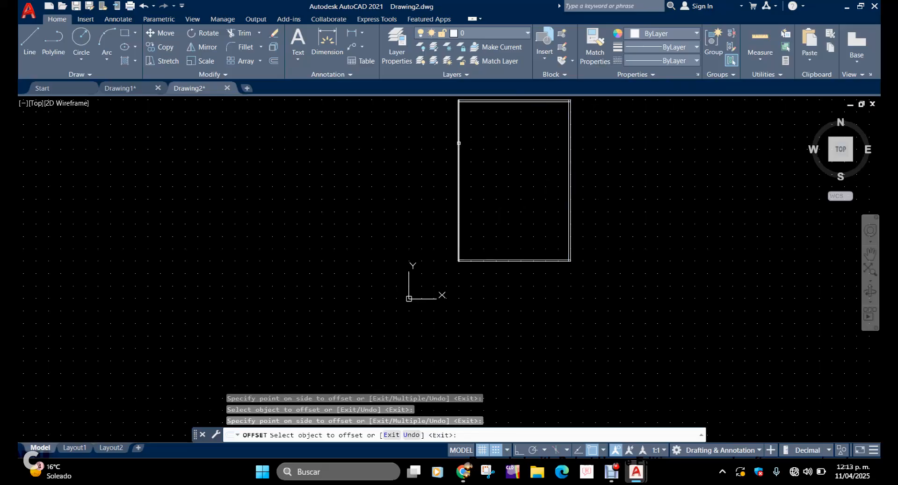
click(459, 140)
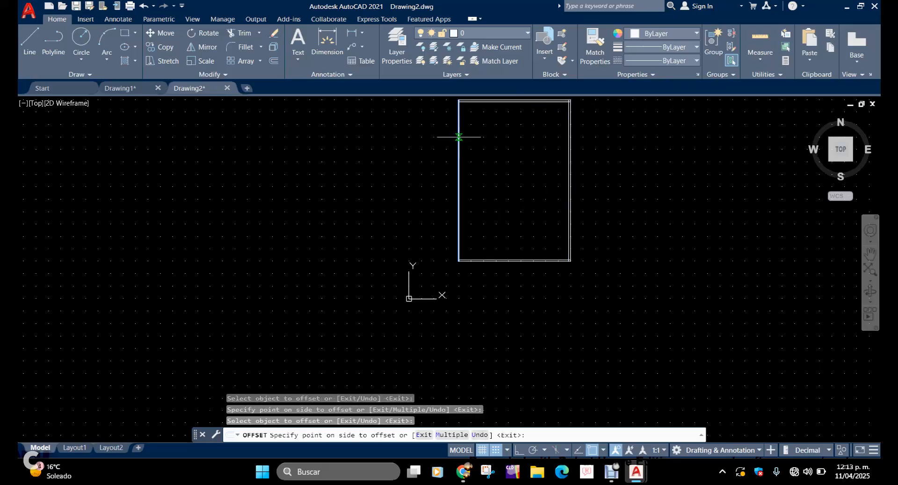
click(484, 150)
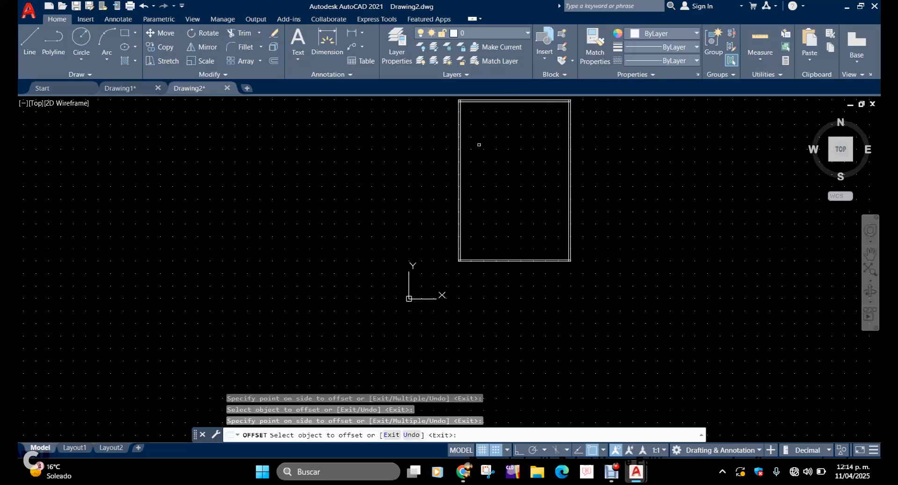
key(Escape)
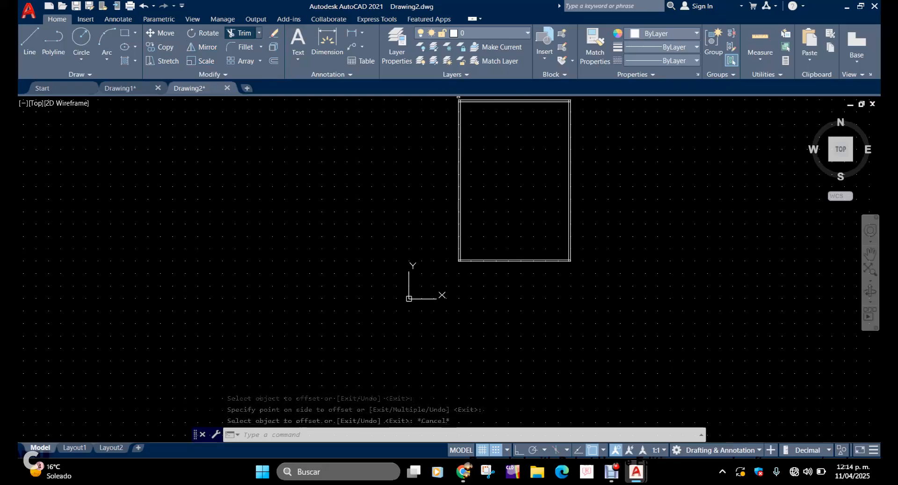
Trim the overlapping ends of the inner wall lines at the lower left corner of the outline
click(238, 33)
scroll(468, 251, up, 10)
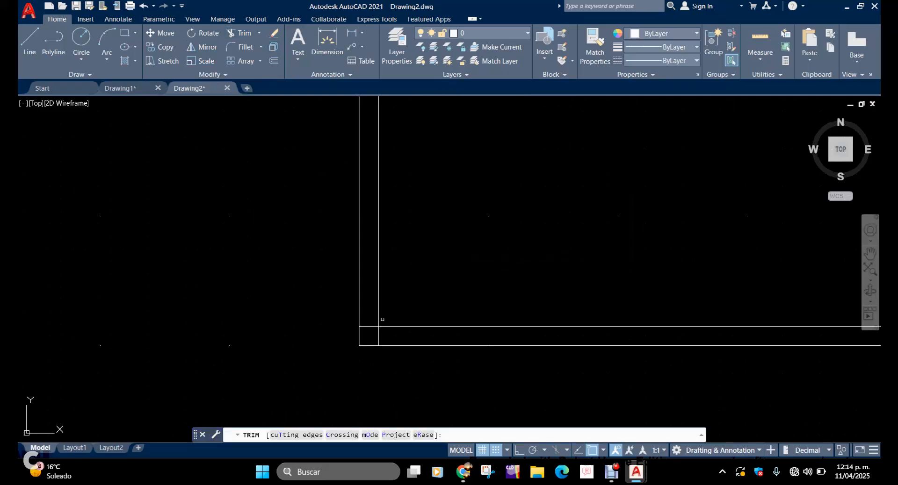
click(385, 341)
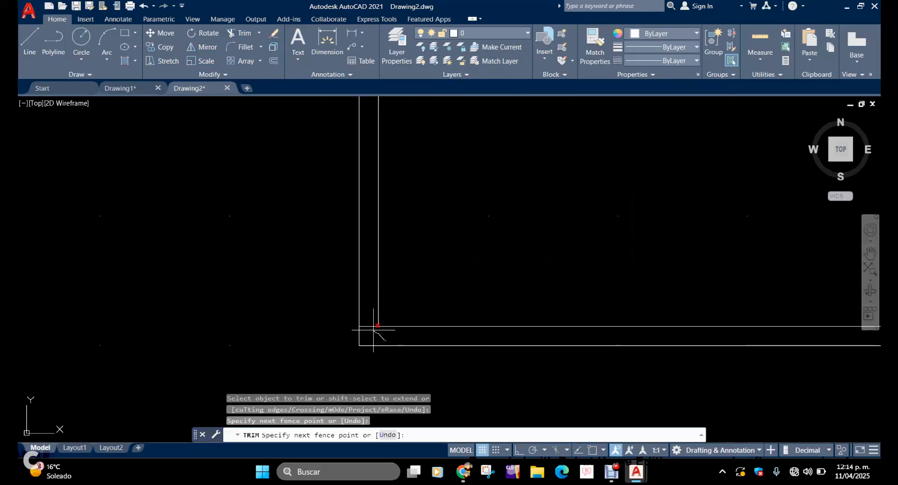
click(374, 330)
key(Return)
click(365, 327)
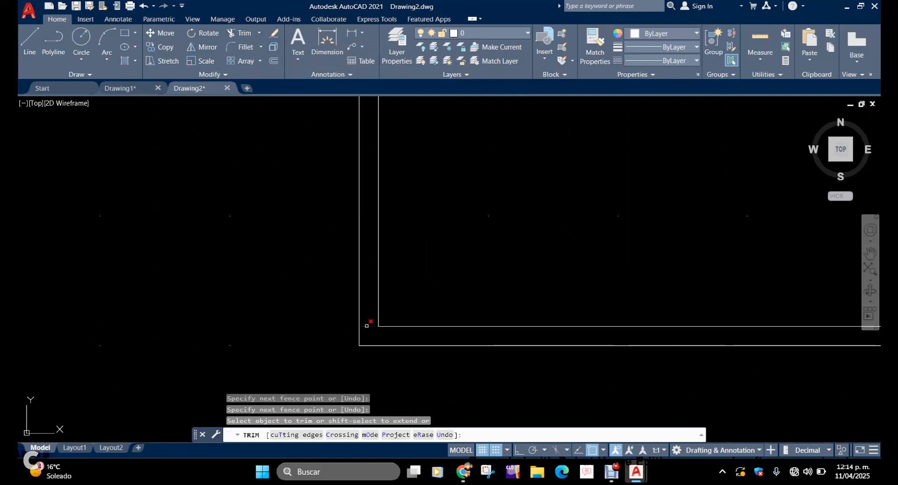
Trim the overlapping ends of the inner wall lines at the lower right corner of the outline
scroll(288, 319, down, 8)
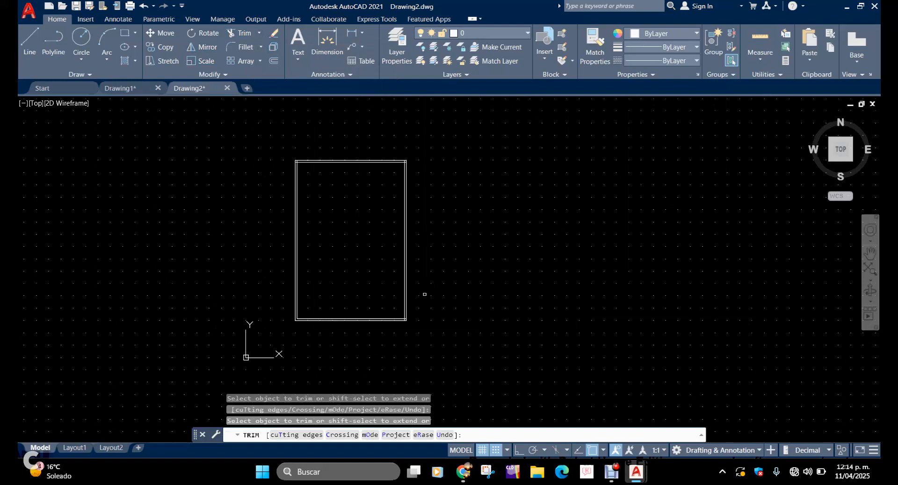
scroll(405, 318, up, 10)
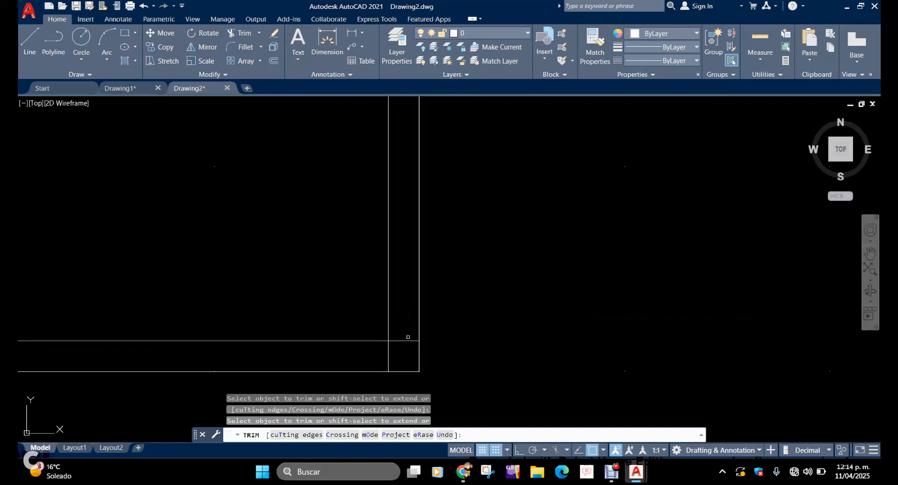
click(408, 341)
click(392, 352)
click(387, 351)
Trim the overlapping ends of the inner wall lines at the upper right corner of the outline
scroll(386, 351, down, 6)
scroll(386, 352, down, 3)
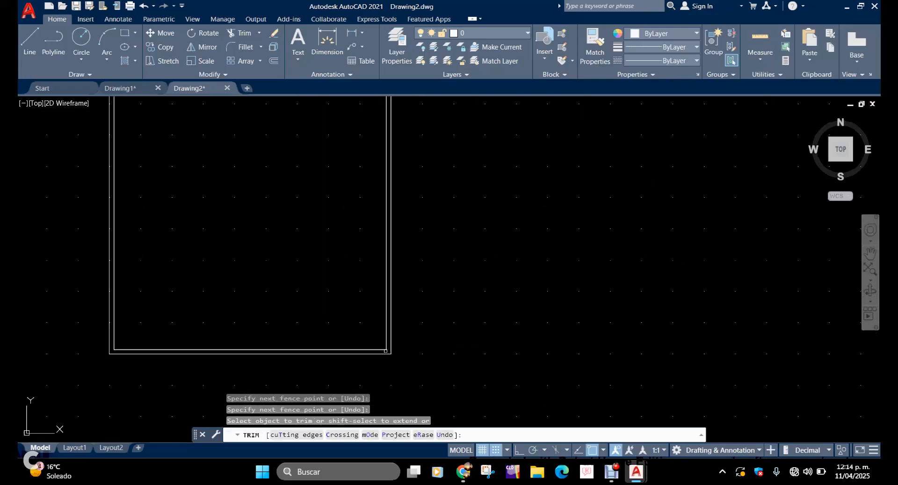
scroll(374, 104, up, 2)
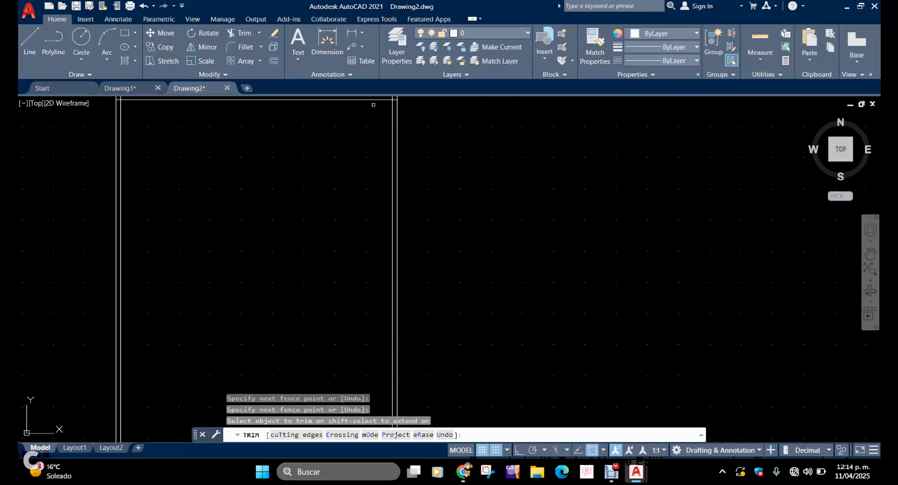
scroll(384, 144, down, 3)
scroll(383, 128, up, 5)
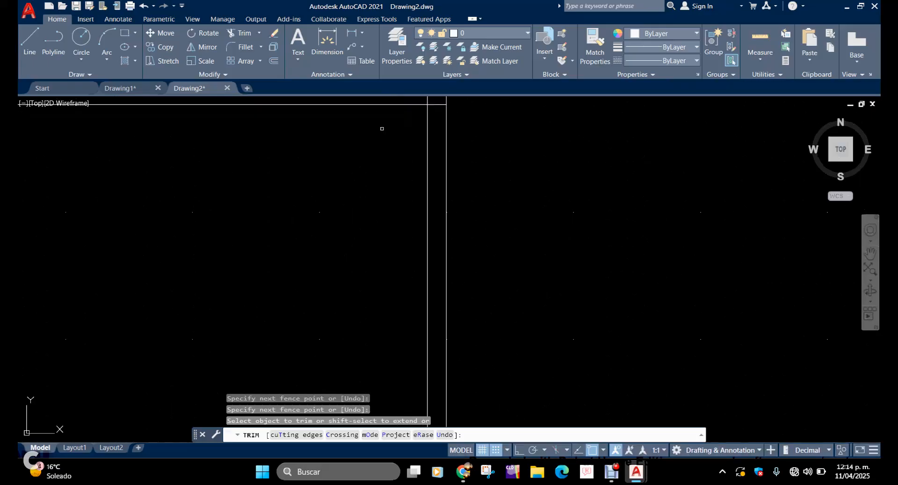
click(440, 107)
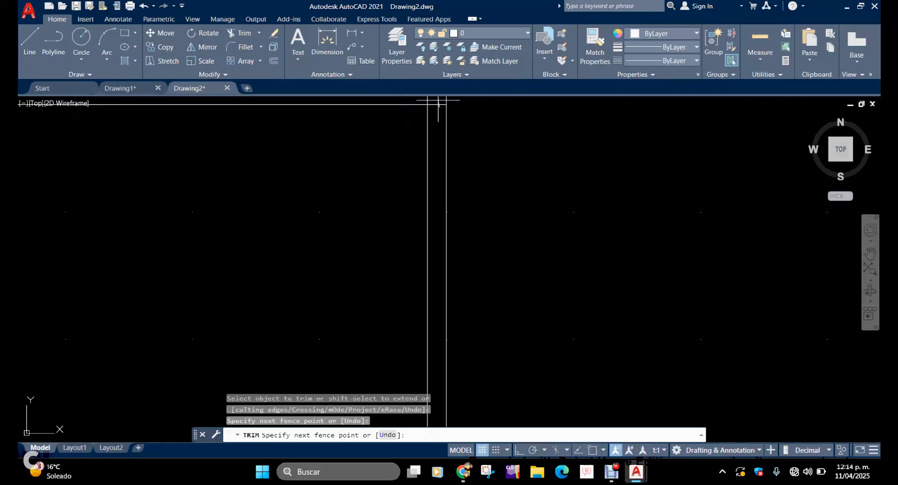
click(415, 100)
key(Return)
Trim the overlapping ends of the inner wall lines at the upper left corner and finish trimming
scroll(424, 161, down, 3)
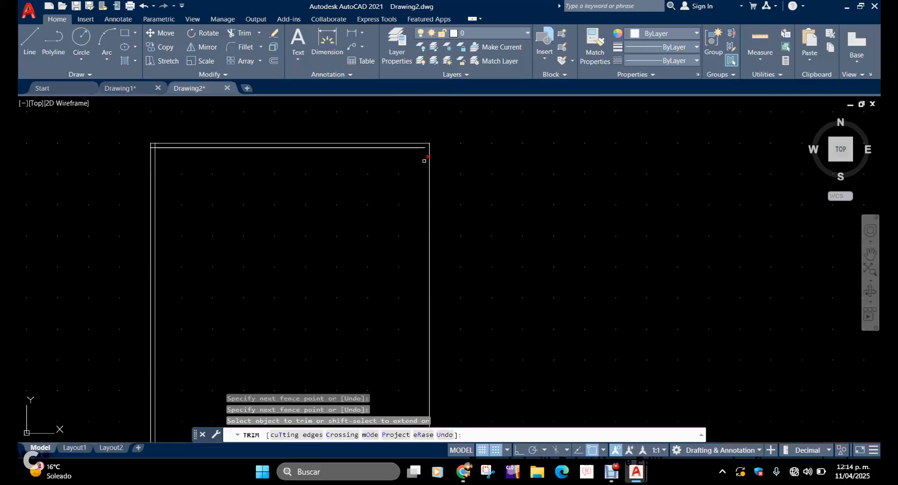
scroll(150, 134, up, 10)
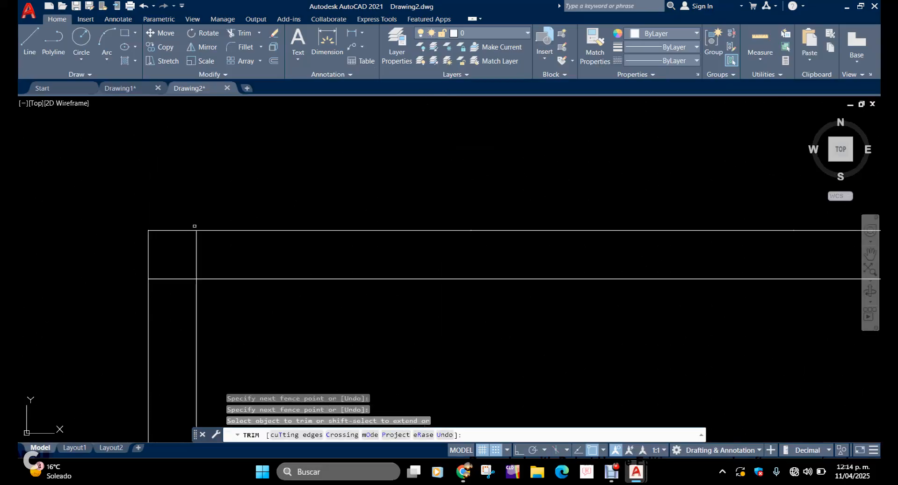
mouse_move(217, 259)
mouse_down()
mouse_move(171, 262)
mouse_move(161, 285)
mouse_up()
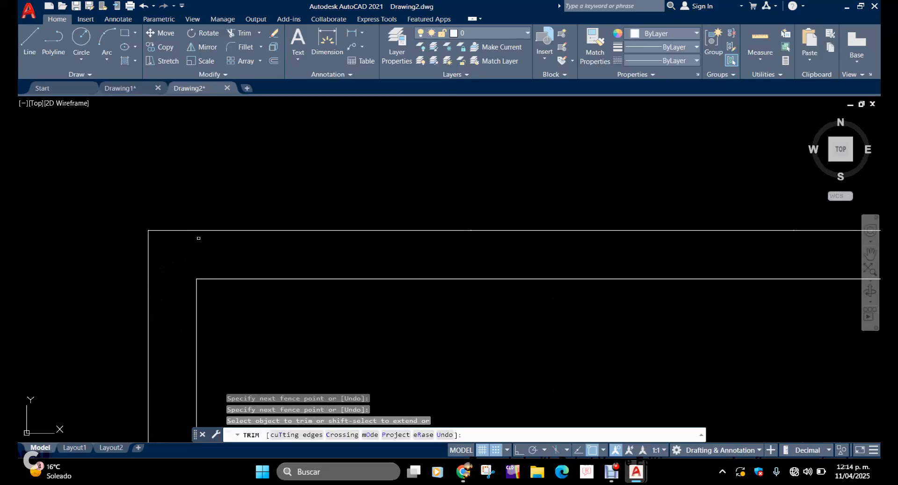
key(Escape)
scroll(267, 206, down, 5)
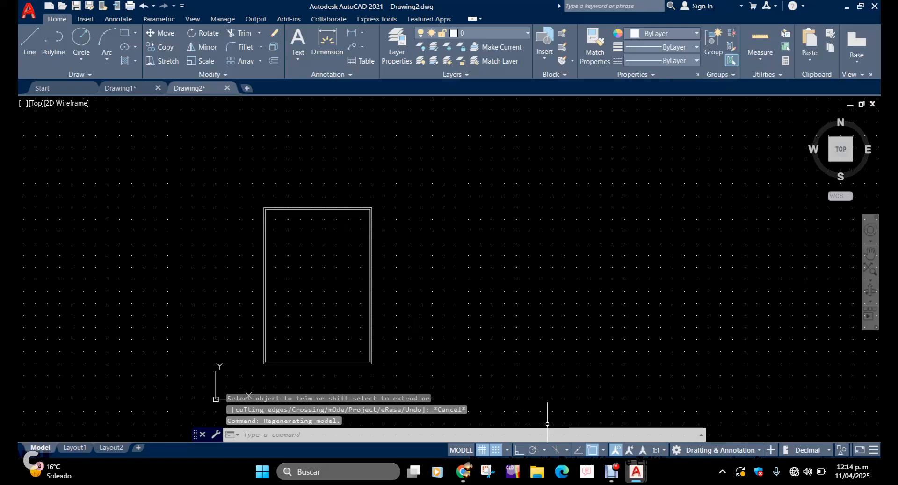
click(636, 472)
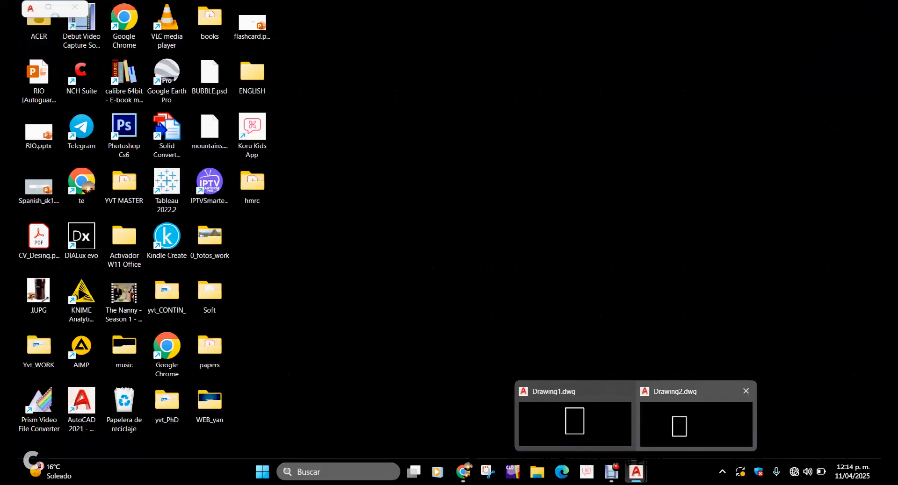
click(696, 423)
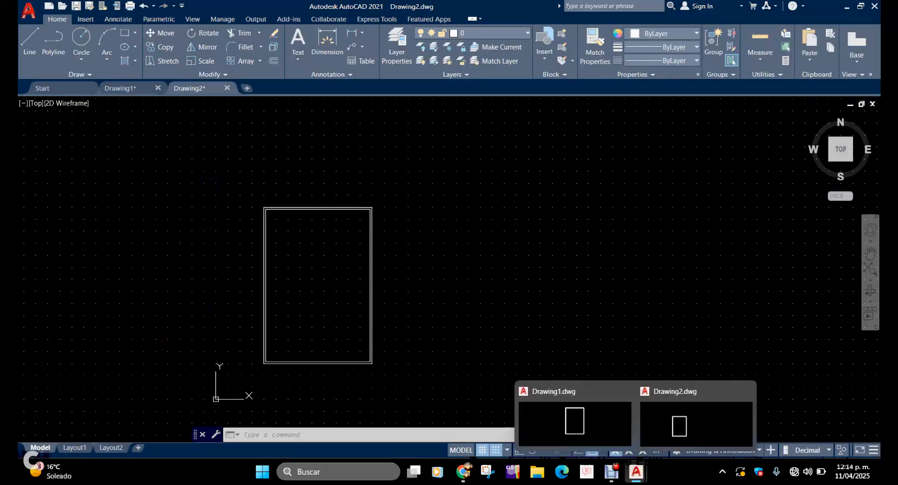
click(612, 471)
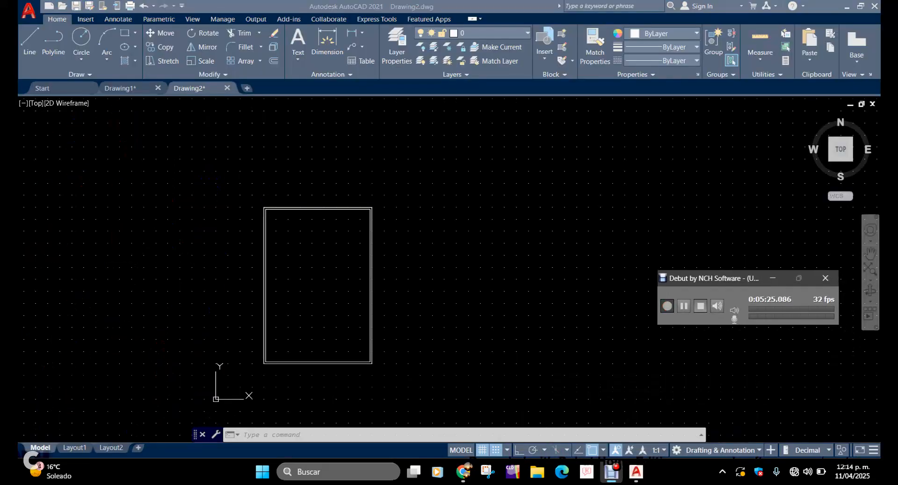